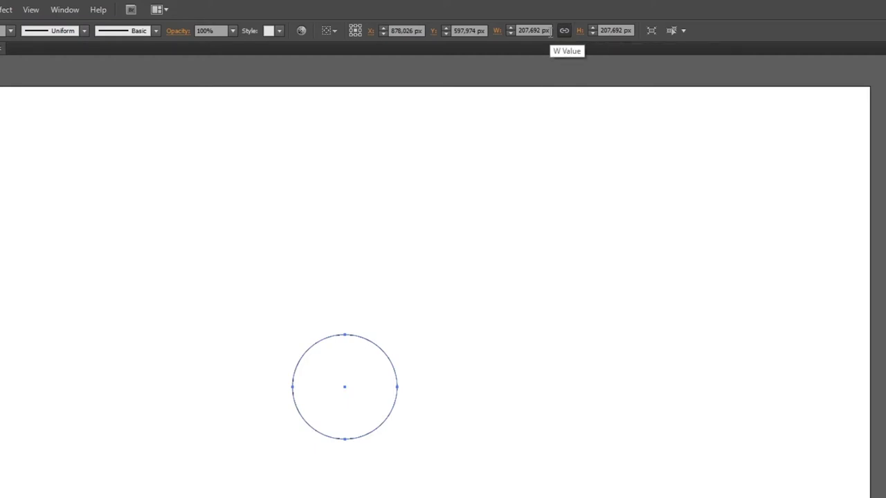
Resize the circle to 200 px wide with width and height linked, making it 200 × 200 px.
left_click(549, 32)
type("2")
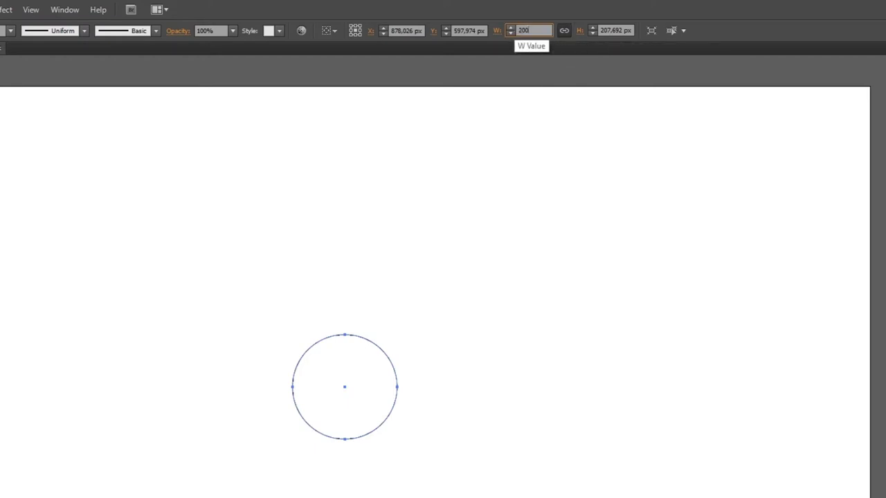
type("00")
key("Return")
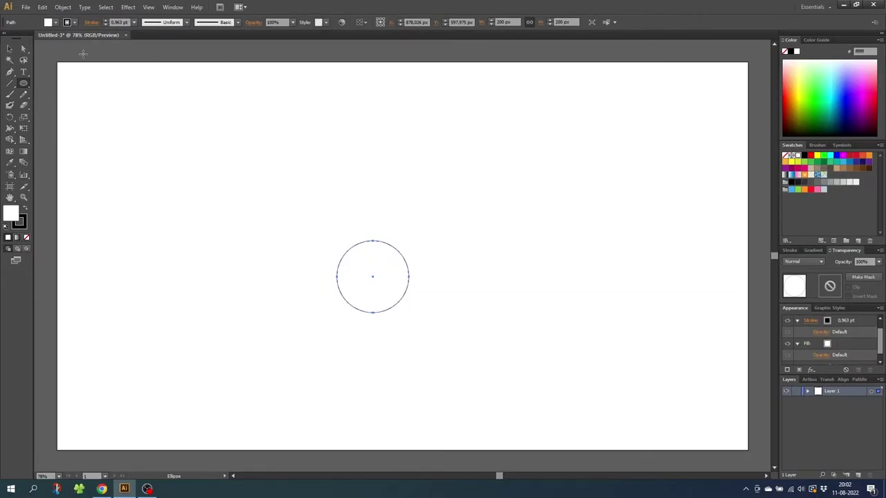
Duplicate the circle by Alt-dragging a copy straight above the original.
left_click(12, 50)
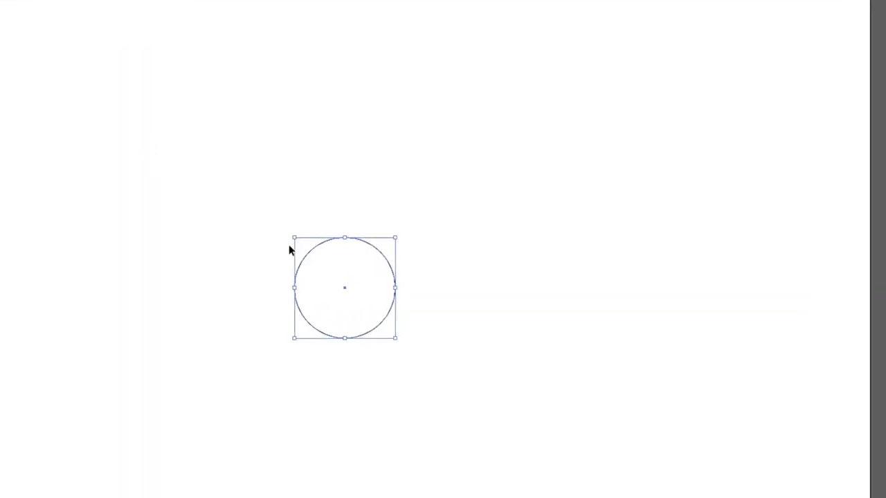
left_click_drag(350, 289, 350, 255)
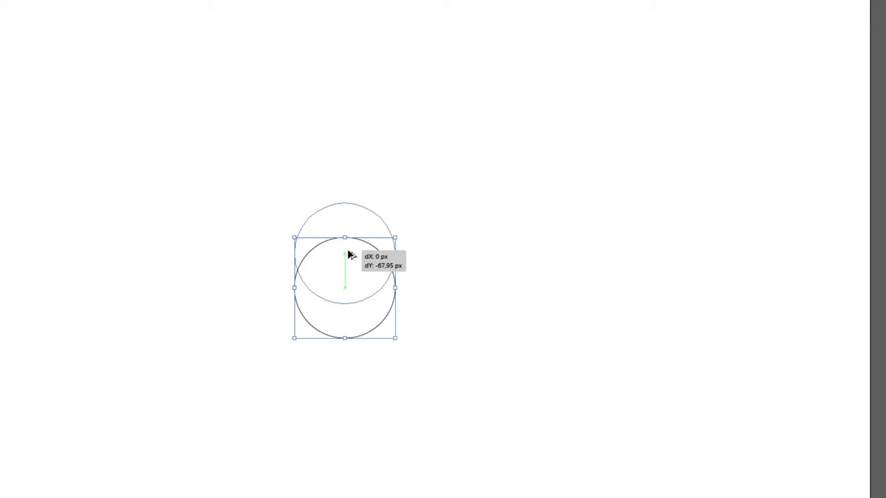
left_click_drag(350, 255, 355, 173)
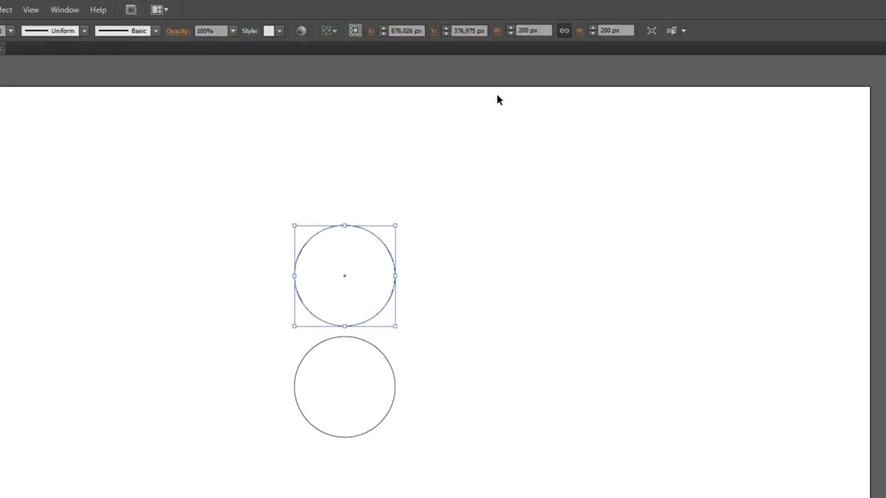
Shrink the copy to 100 px wide and set it on top of the large circle.
left_click(546, 31)
type("100")
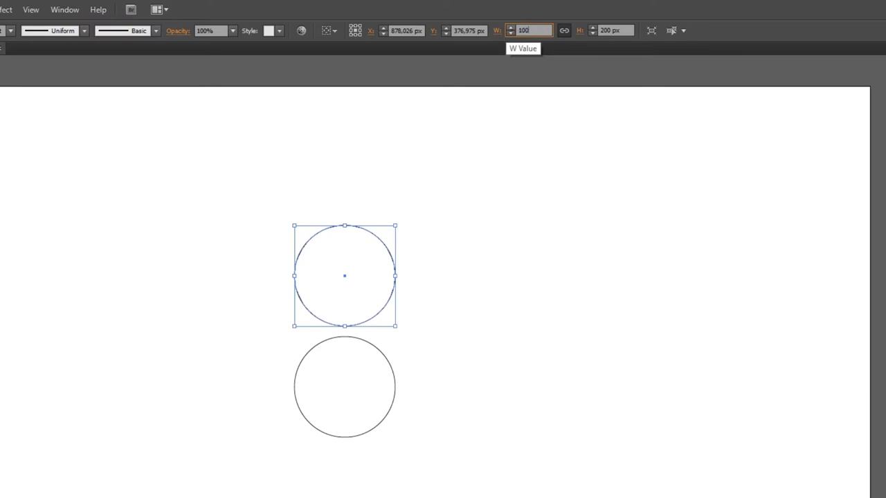
key("Return")
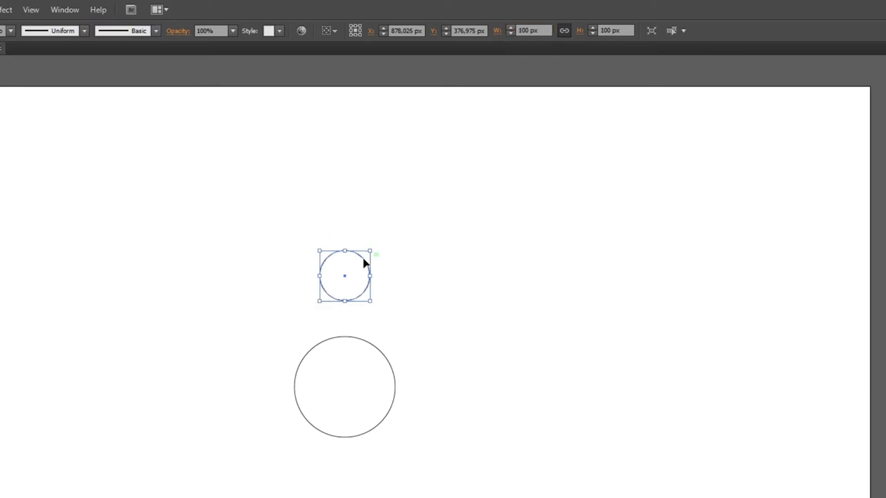
left_click_drag(359, 279, 359, 313)
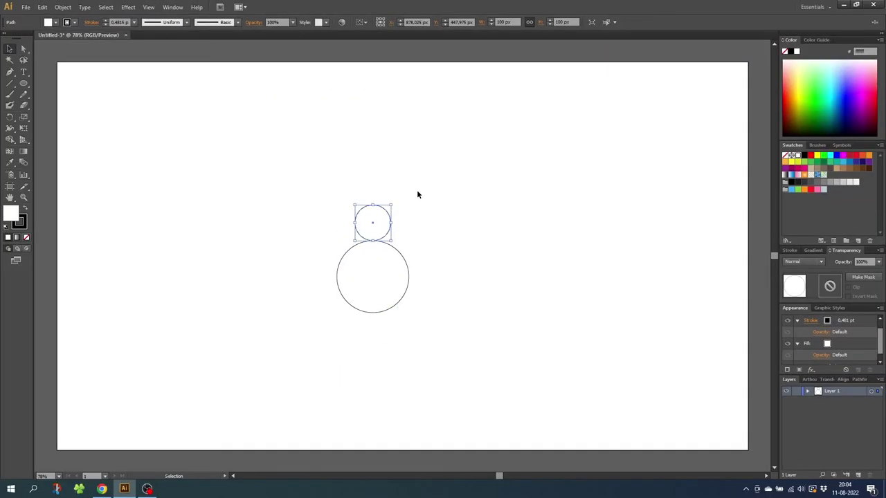
left_click_drag(417, 194, 351, 291)
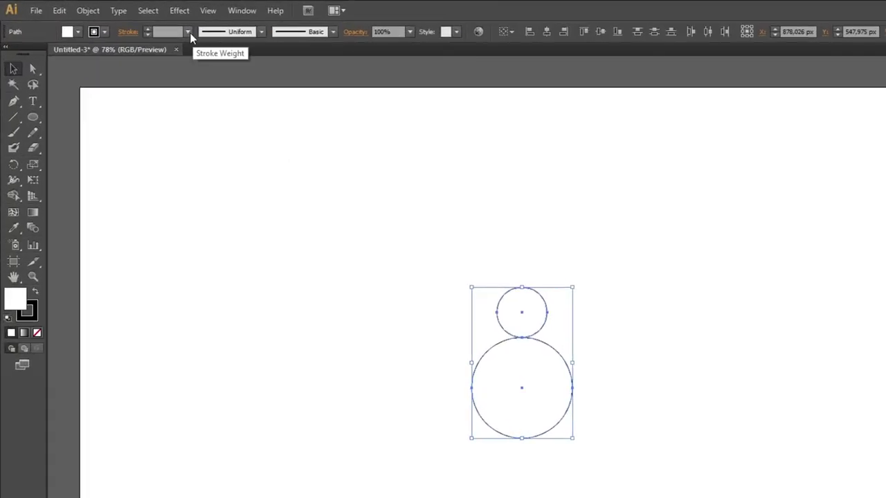
Give both circles 15 pt strokes with Round Cap and Round Join, open the lower circle, and set Fill to None.
left_click(188, 32)
left_click(202, 239)
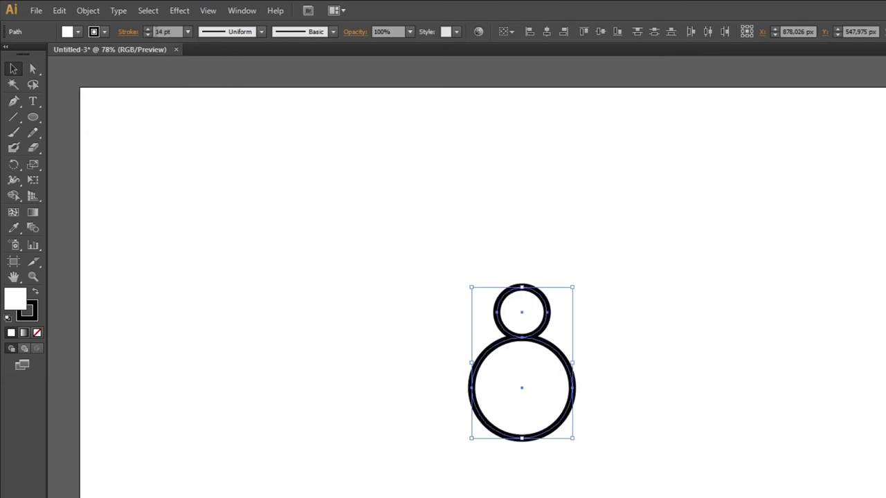
left_click(137, 31)
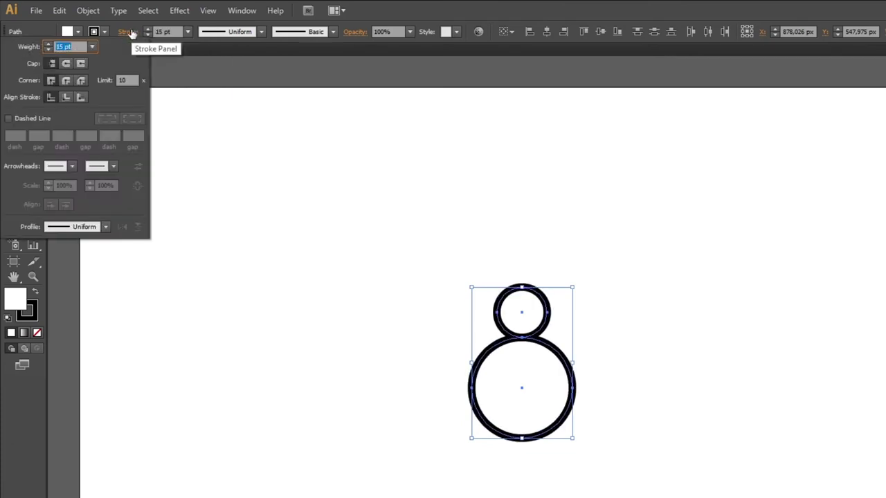
left_click(66, 63)
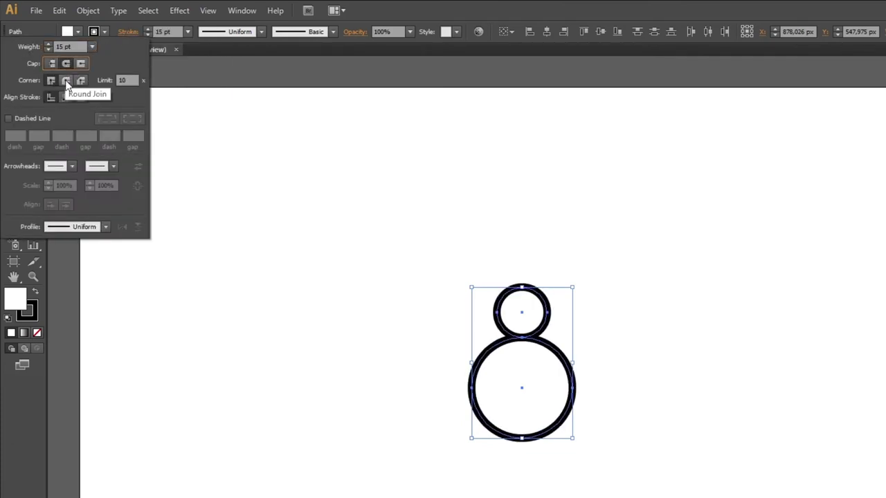
left_click(66, 80)
key("Escape")
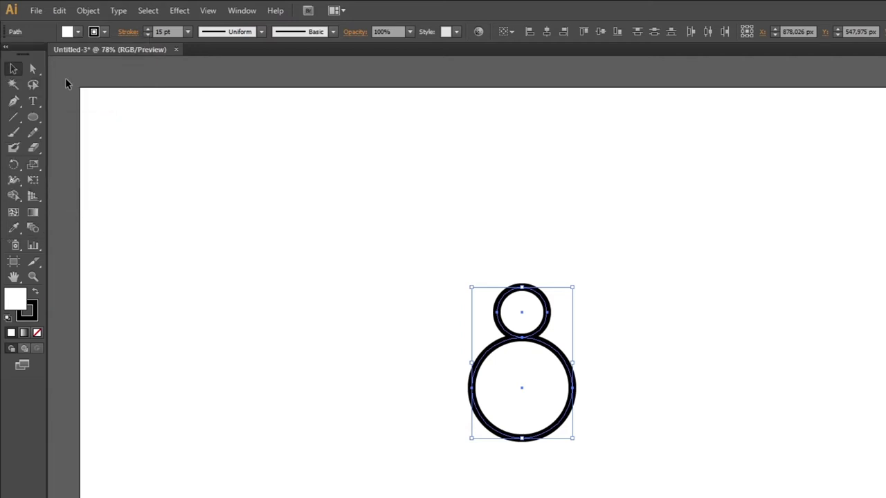
left_click(32, 70)
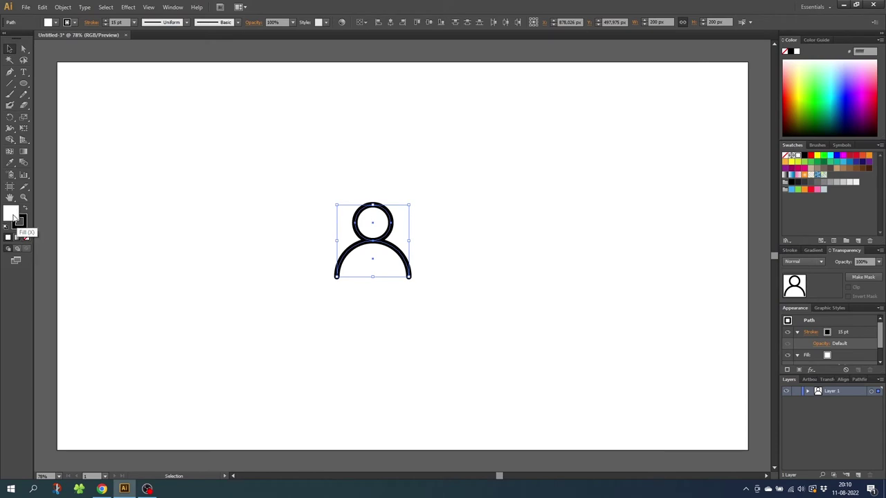
left_click(27, 238)
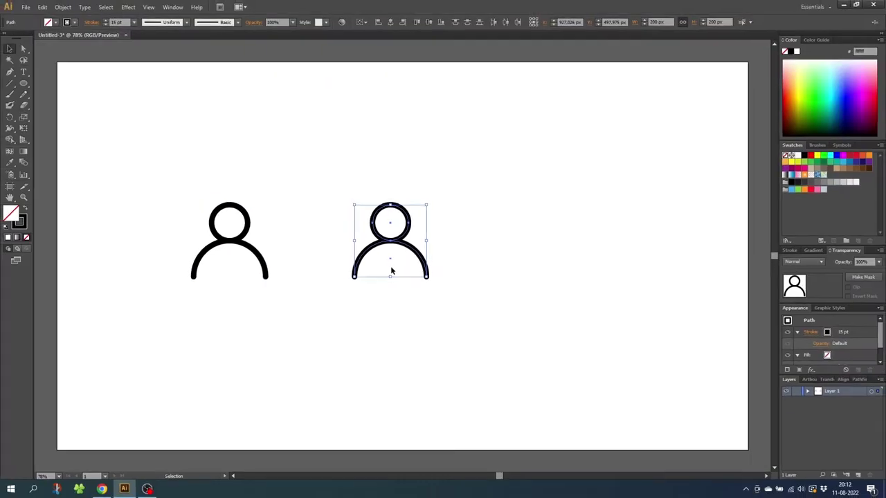
Close the copied figure's shoulders with a straight Pen-tool base and fill it solid black.
left_click(10, 71)
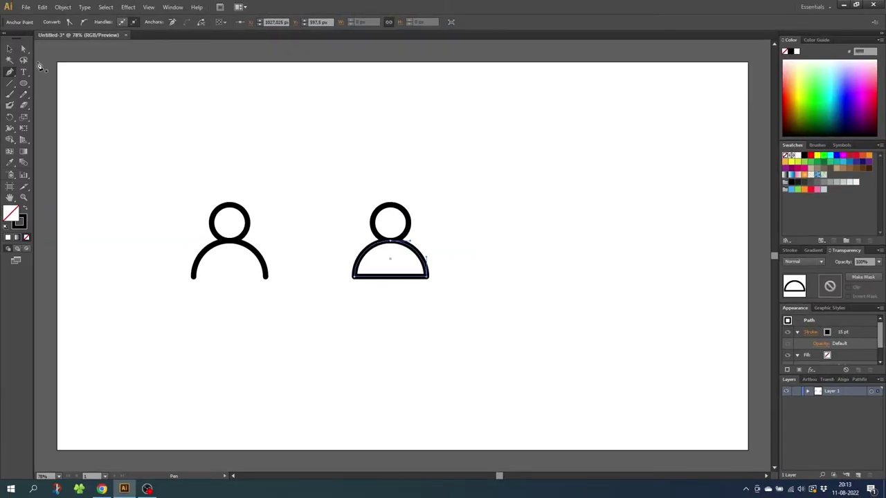
left_click(11, 49)
left_click_drag(346, 141, 447, 301)
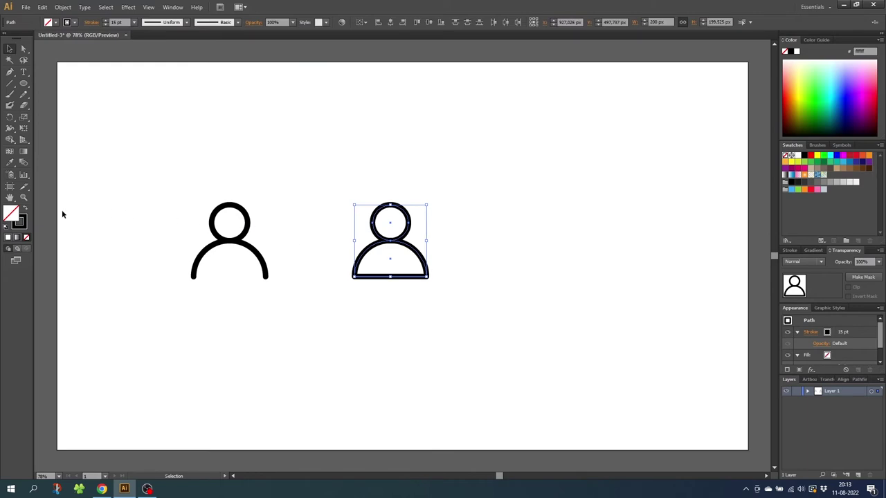
left_click(19, 220)
left_click(804, 155)
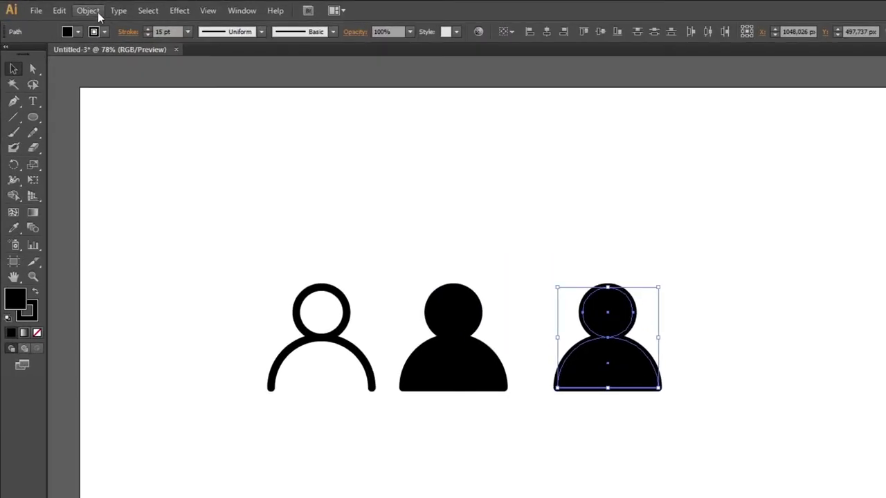
Expand the third figure with Object > Expand, keeping both Fill and Stroke checked.
left_click(95, 13)
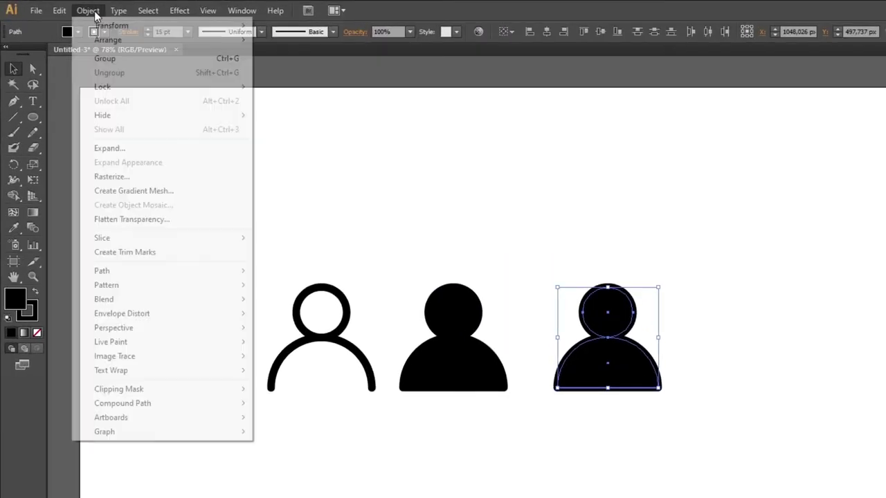
left_click(116, 148)
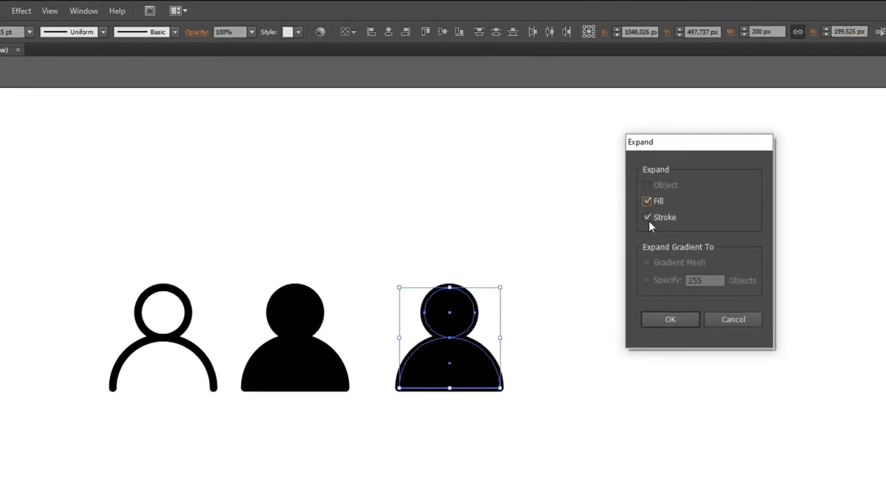
left_click(660, 318)
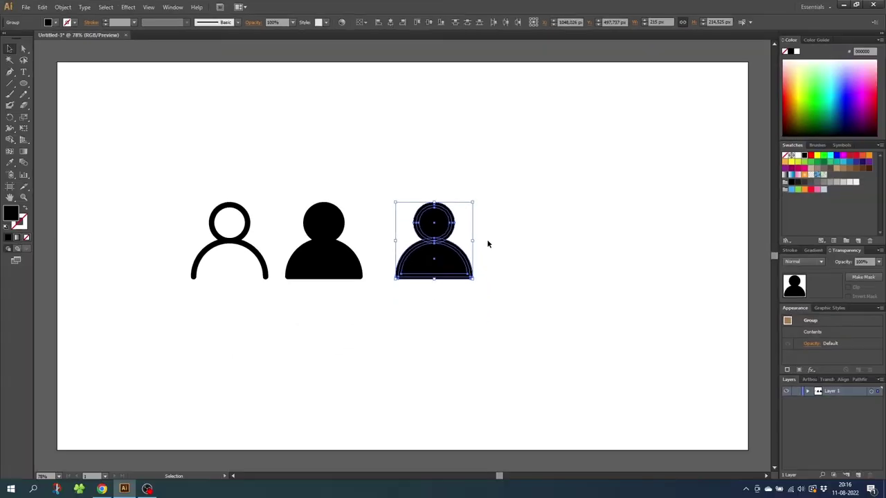
Unite the third figure's head pieces, then its body pieces, using the Pathfinder panel.
left_click(487, 243)
left_click(442, 222)
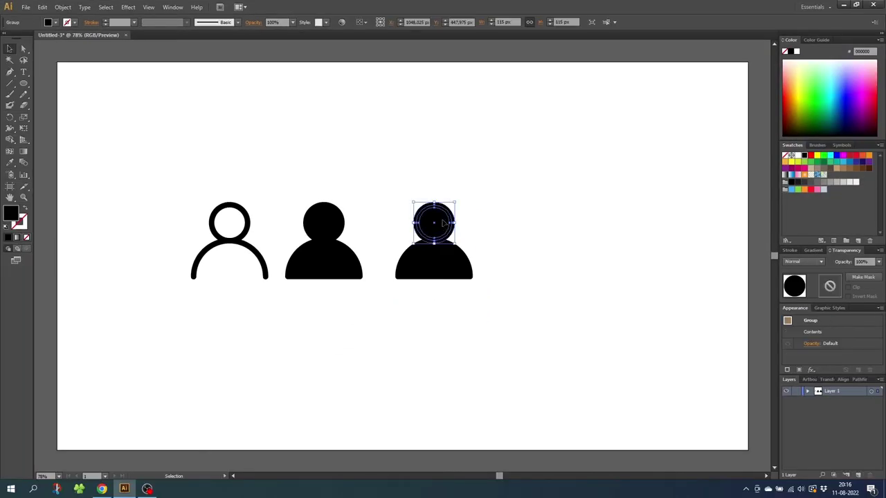
left_click(860, 380)
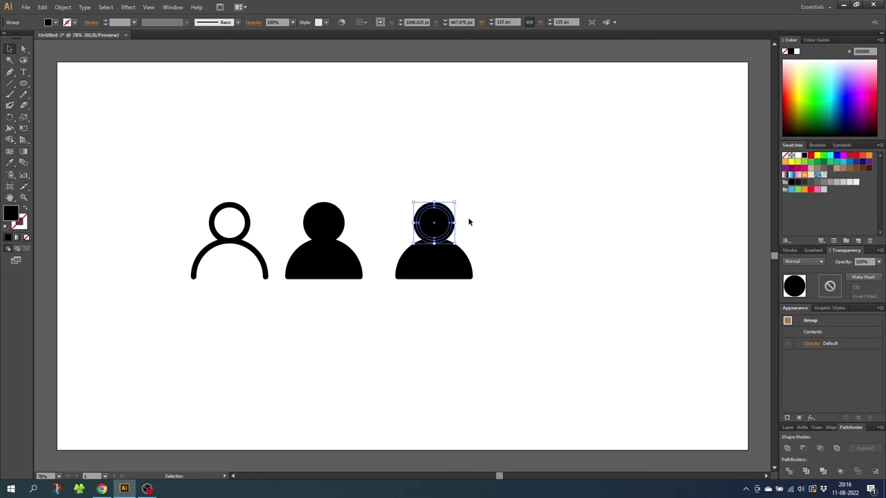
left_click(173, 7)
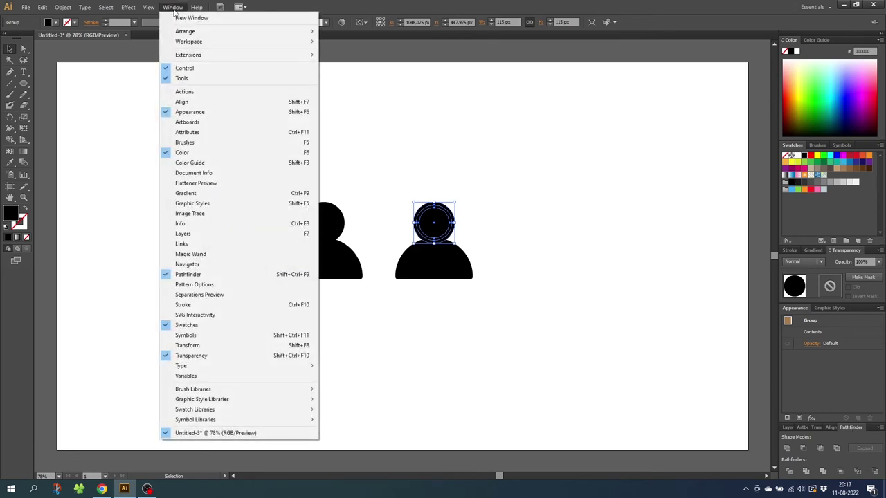
left_click(222, 275)
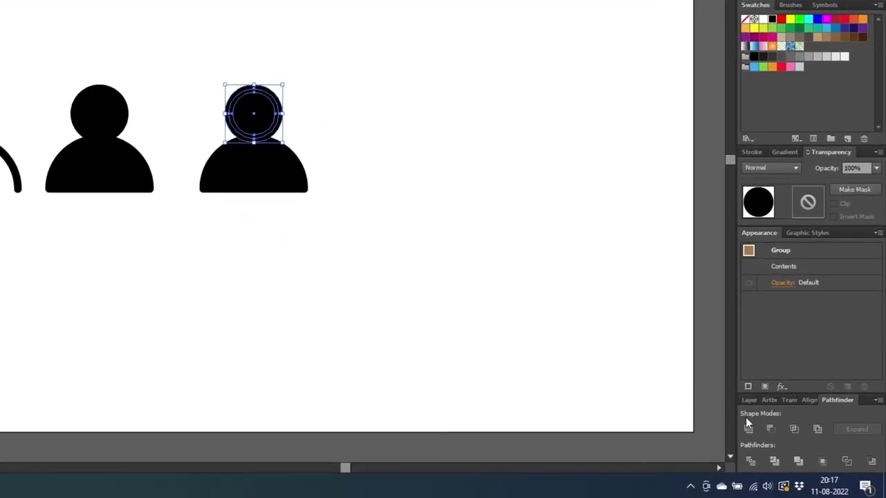
left_click(747, 427)
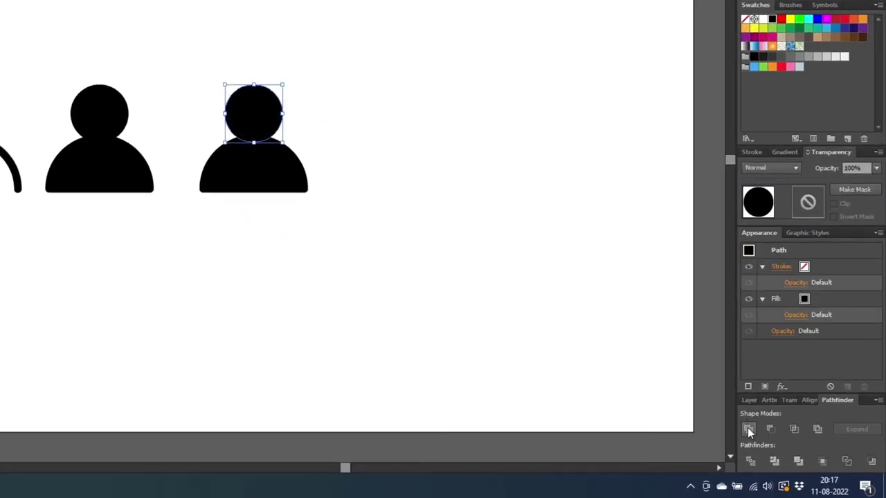
left_click(271, 179)
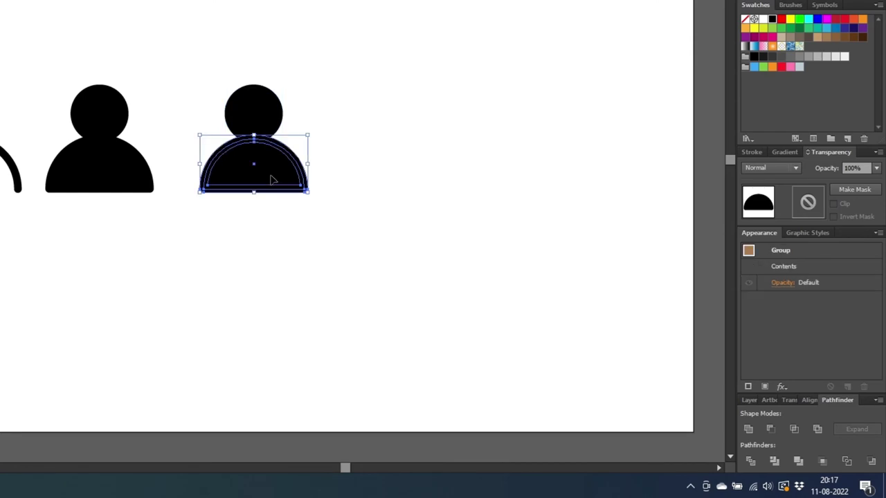
left_click(748, 429)
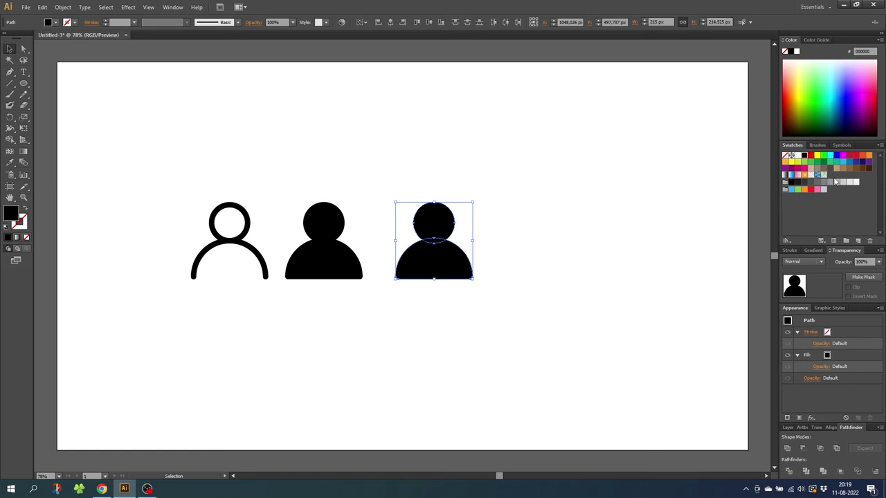
Fill the third figure with the light-brown tan swatch and select its head.
left_click(837, 170)
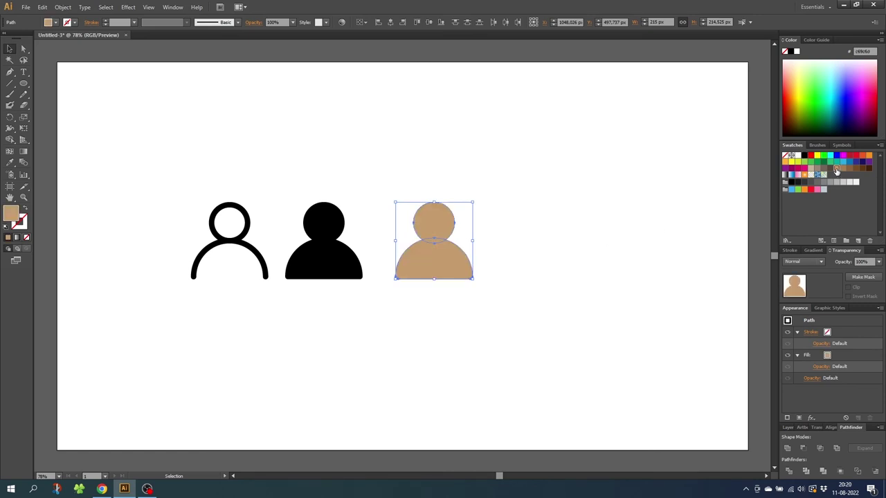
left_click(487, 251)
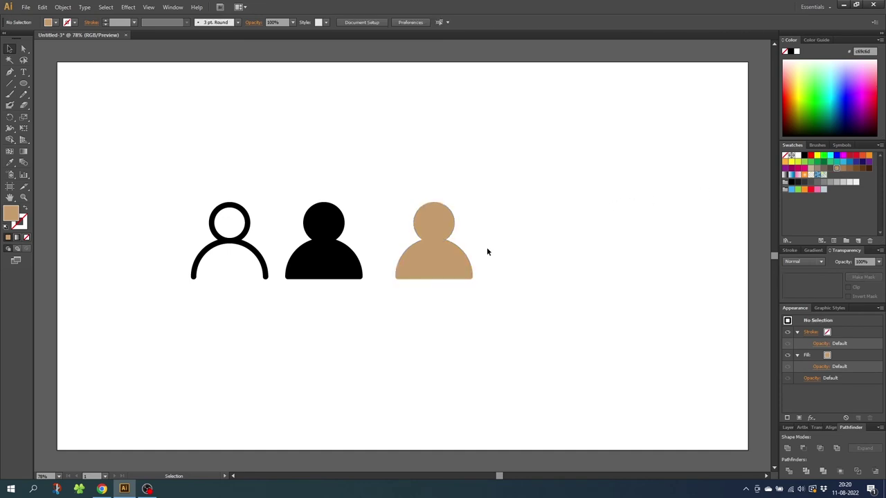
left_click(434, 228)
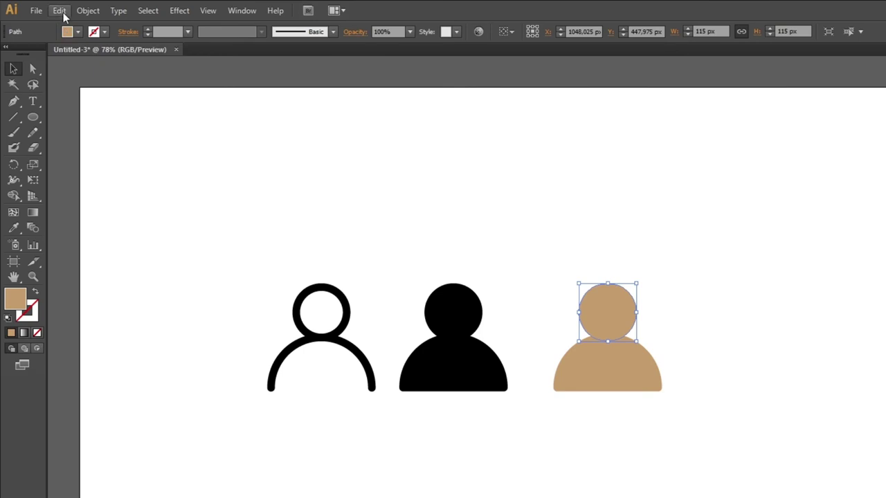
Copy the head and use Edit > Paste in Back to place it behind the original.
left_click(42, 8)
left_click(79, 73)
left_click(60, 10)
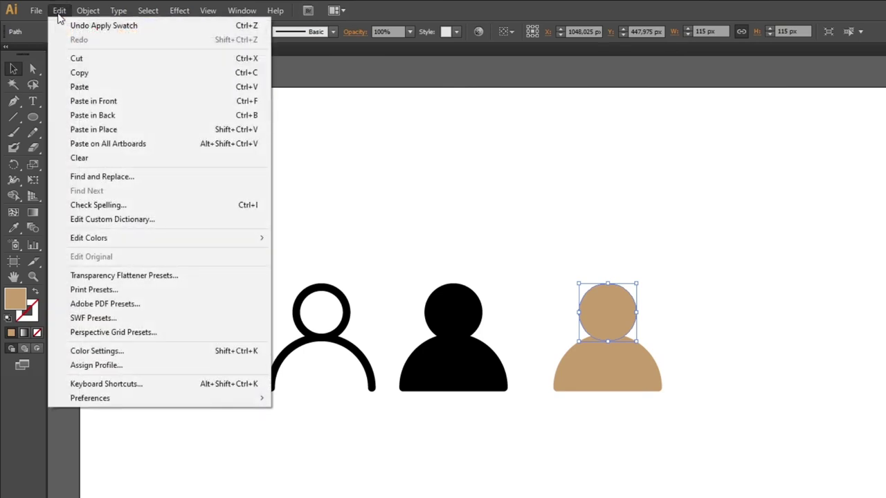
left_click(92, 116)
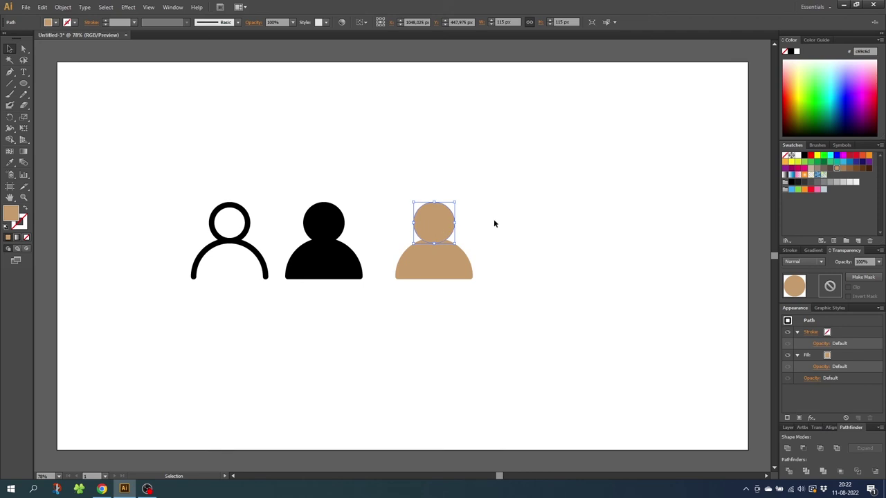
Fill the pasted head copy with the darker brown #a67c52.
left_click(842, 169)
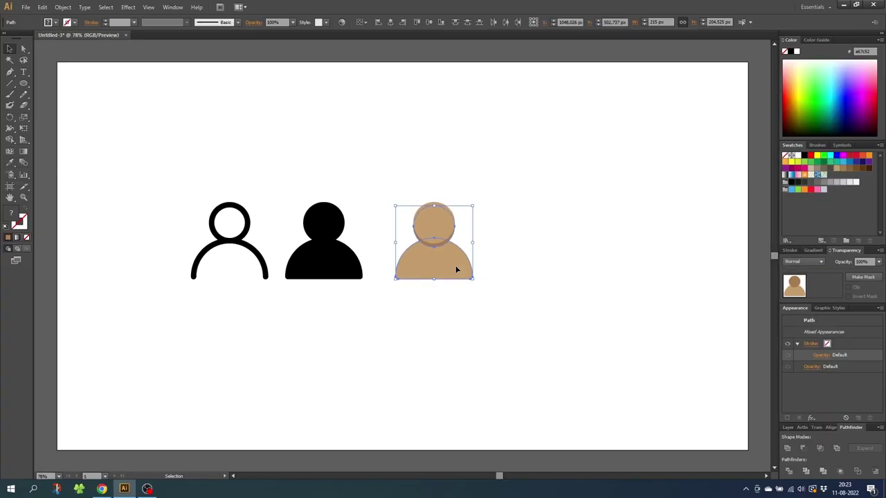
left_click(11, 140)
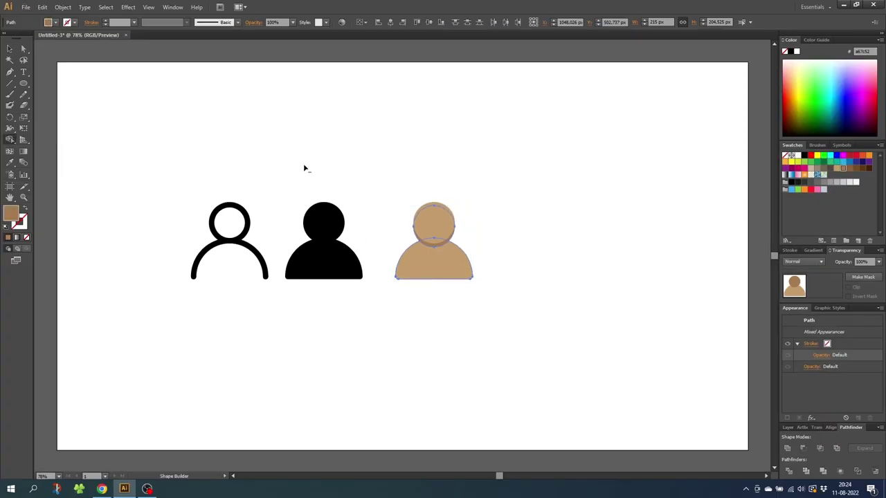